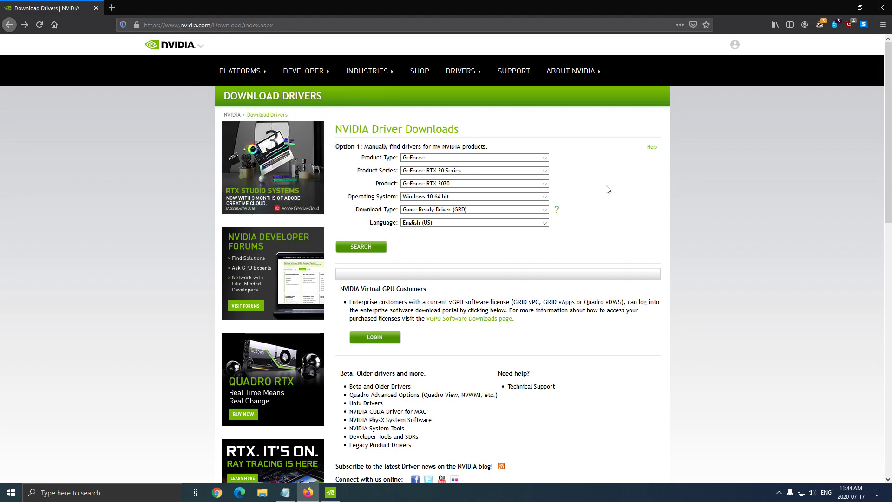
# Select GeForce, GeForce RTX 20 Series and GeForce RTX 2070 as the driver product
pyautogui.click(439, 158)
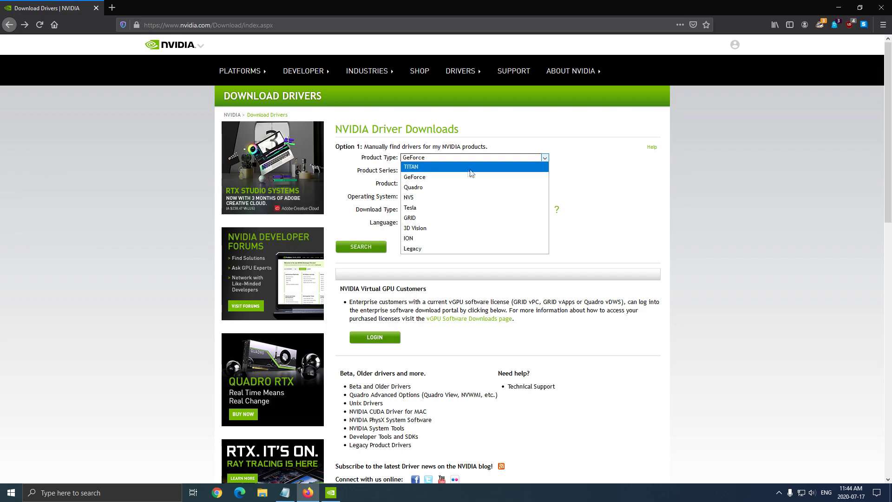
pyautogui.click(426, 177)
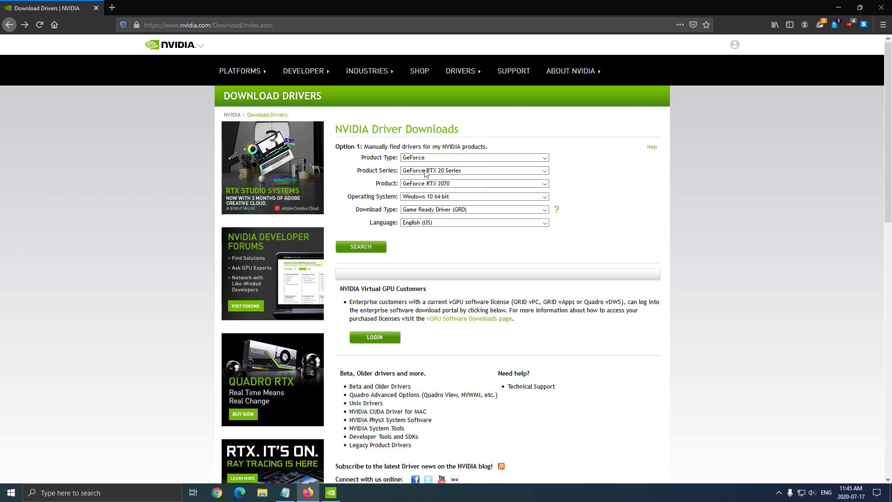
pyautogui.click(426, 172)
pyautogui.scroll(-3, 461, 325)
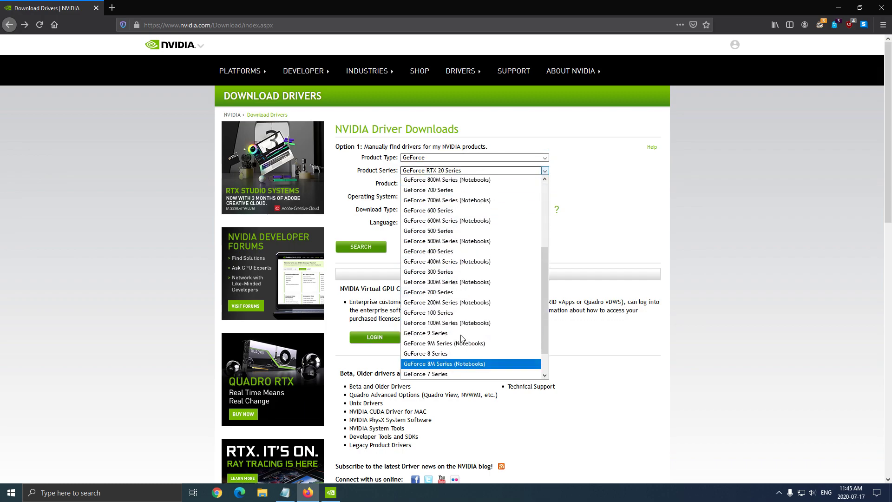
pyautogui.scroll(4, 461, 338)
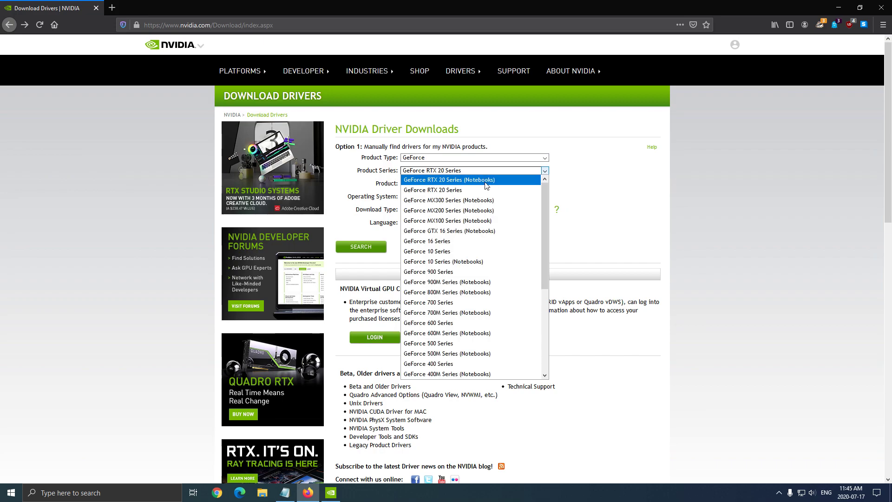
pyautogui.click(463, 189)
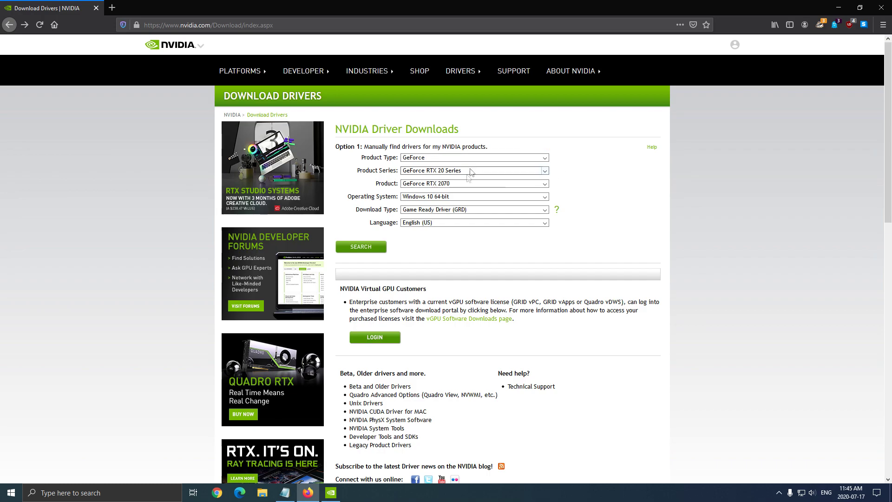
pyautogui.click(471, 184)
pyautogui.click(464, 245)
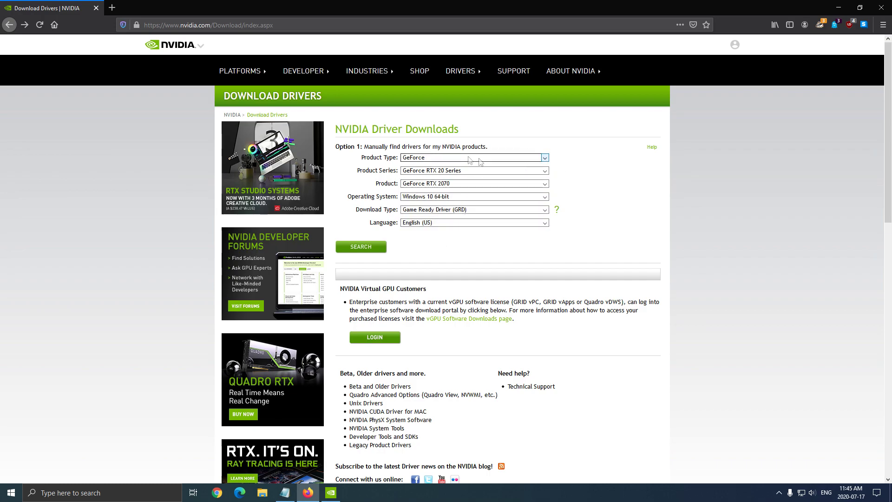
# Choose Windows 10 64-bit as the operating system and search for the matching driver
pyautogui.moveTo(347, 197); pyautogui.dragTo(398, 199)
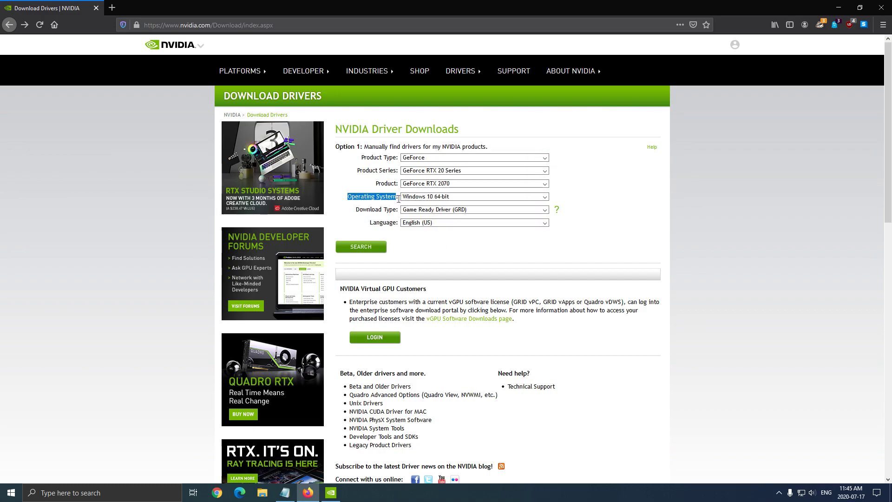
pyautogui.click(348, 199)
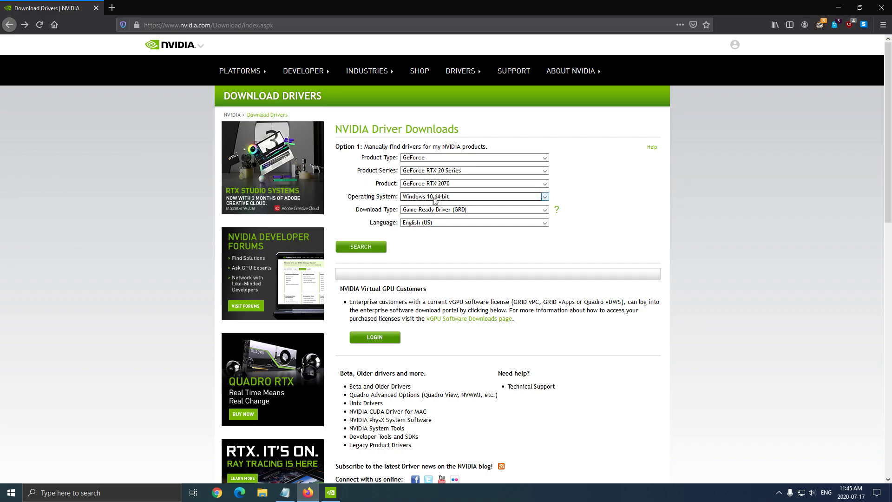
pyautogui.click(444, 204)
pyautogui.click(441, 196)
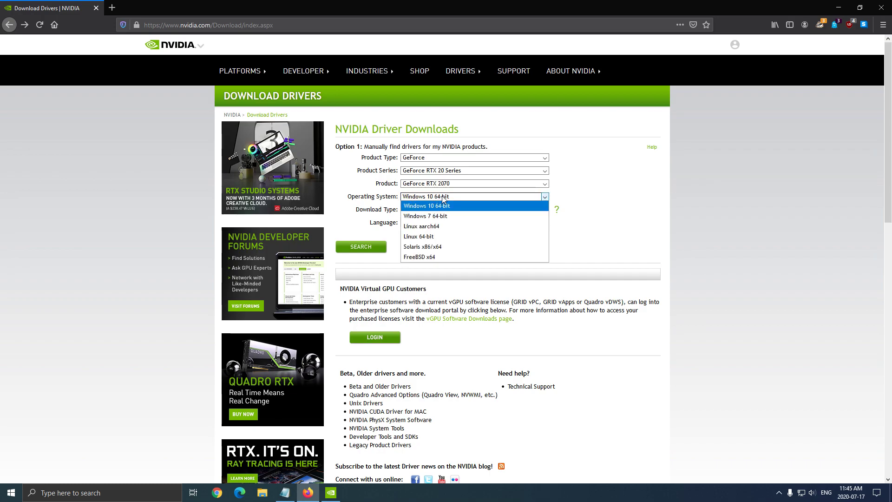
pyautogui.click(623, 201)
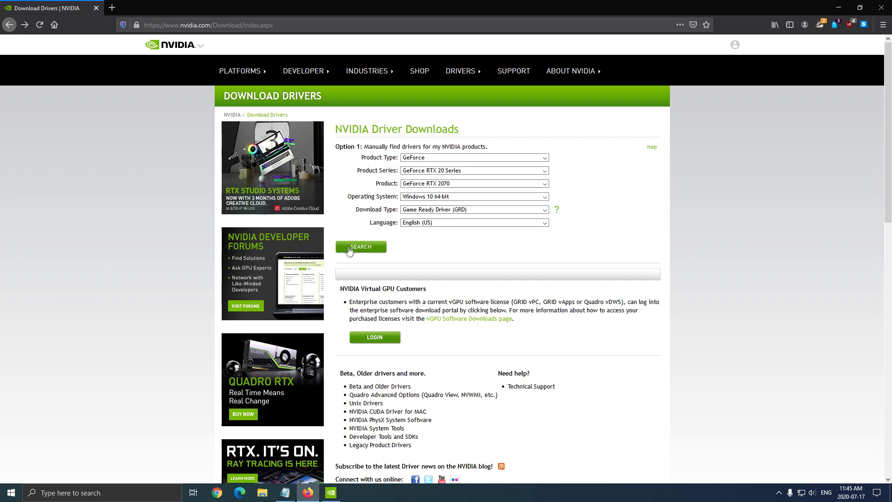
pyautogui.click(374, 247)
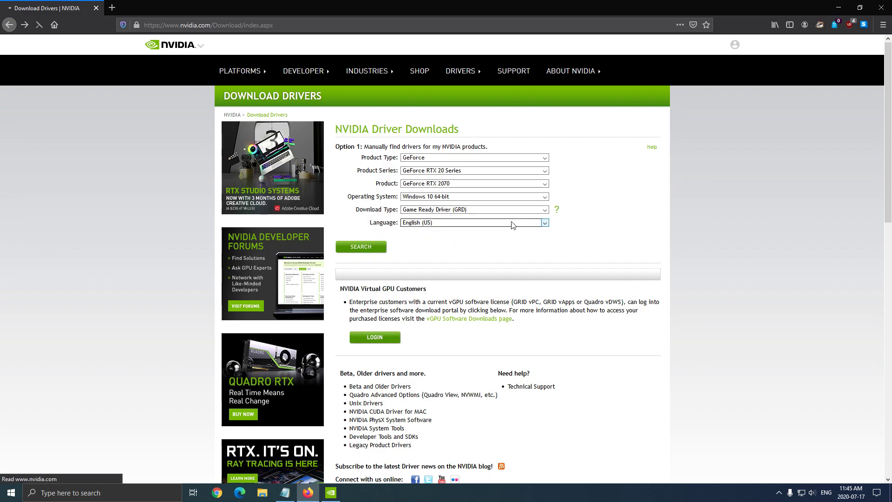
# Review the Game Ready Driver 451.67 result's version, release date and size details
pyautogui.moveTo(434, 170); pyautogui.dragTo(435, 179)
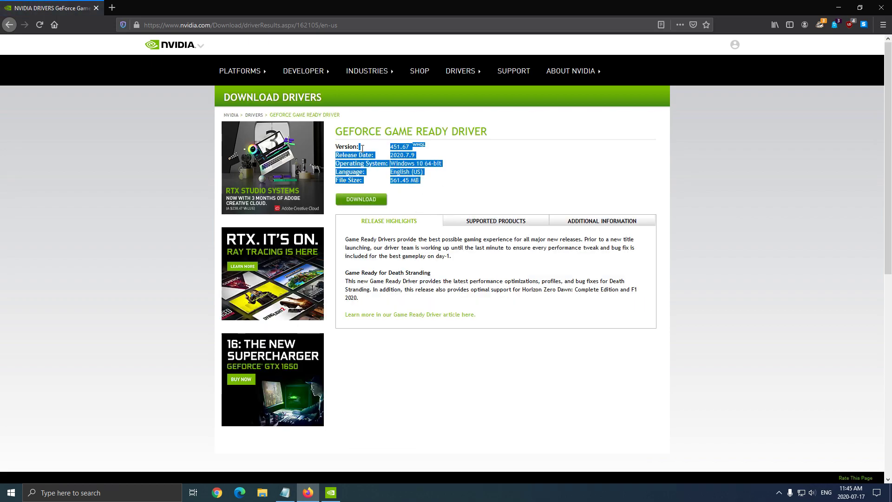
pyautogui.click(441, 178)
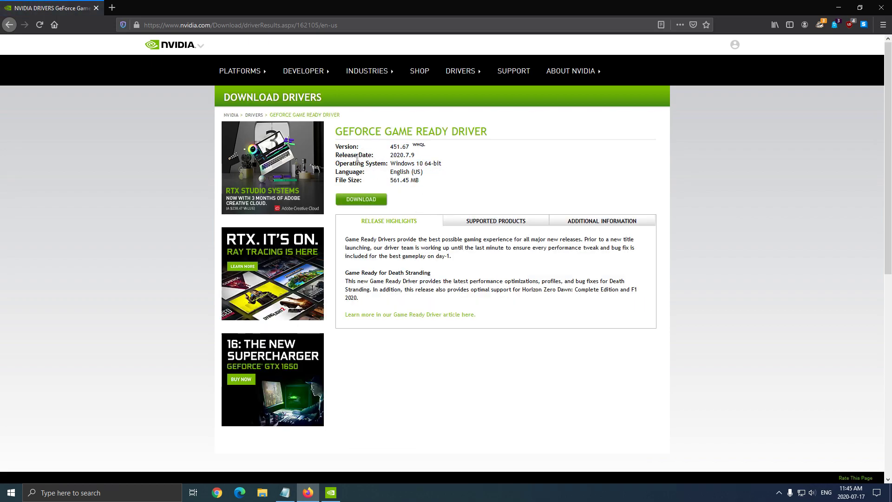
pyautogui.moveTo(358, 157); pyautogui.dragTo(400, 151)
pyautogui.click(399, 151)
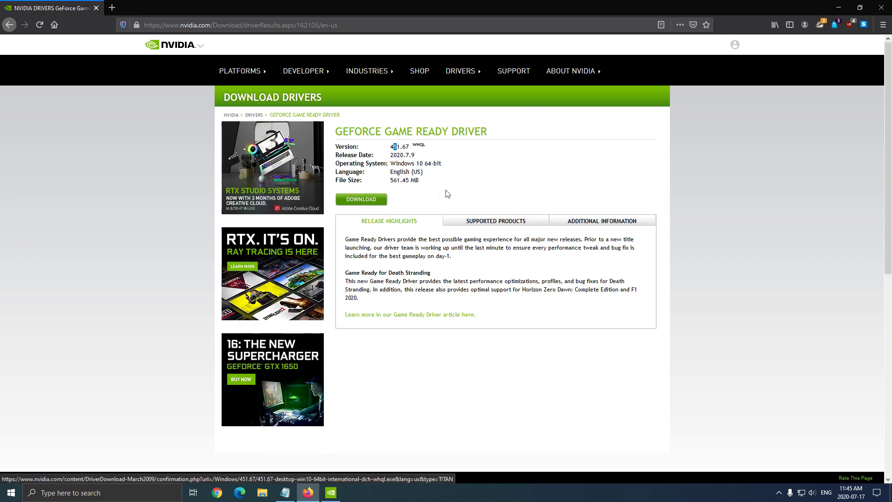
pyautogui.click(838, 7)
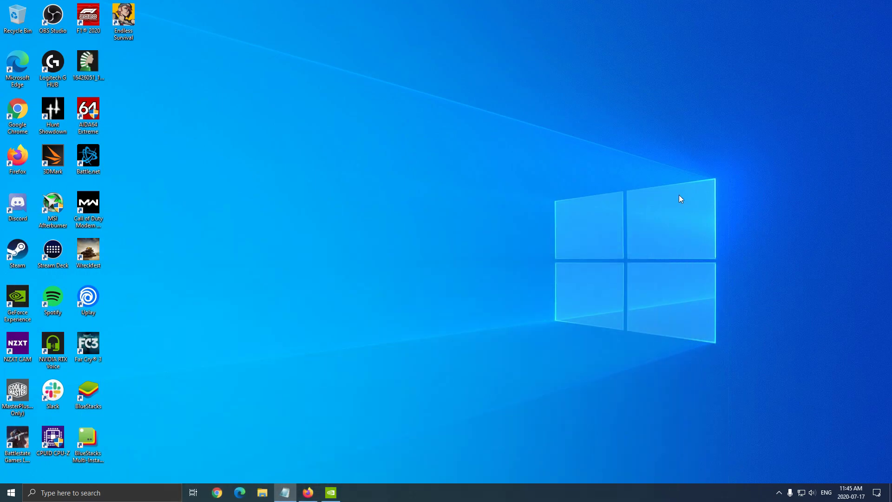
pyautogui.click(778, 492)
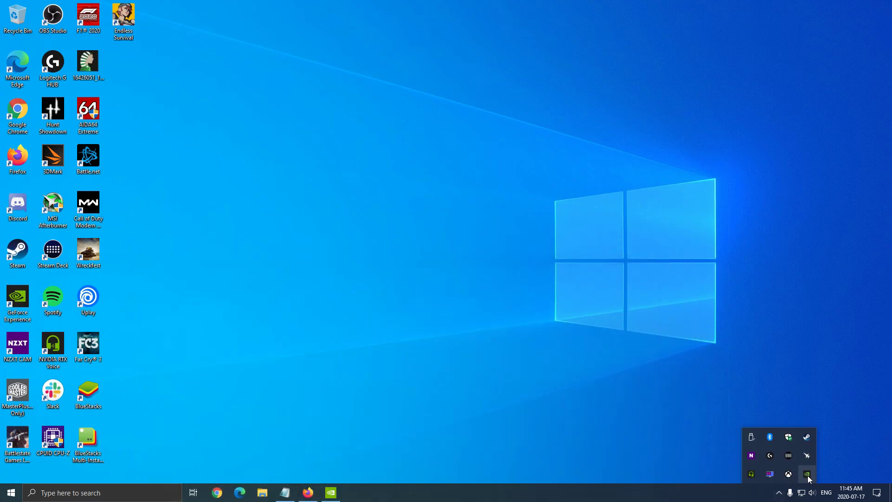
pyautogui.rightClick(807, 475)
pyautogui.click(837, 458)
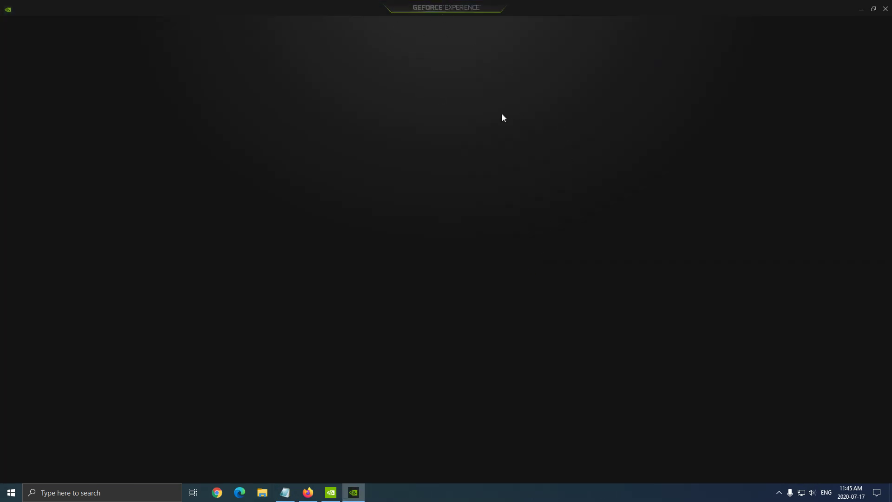
pyautogui.moveTo(501, 128)
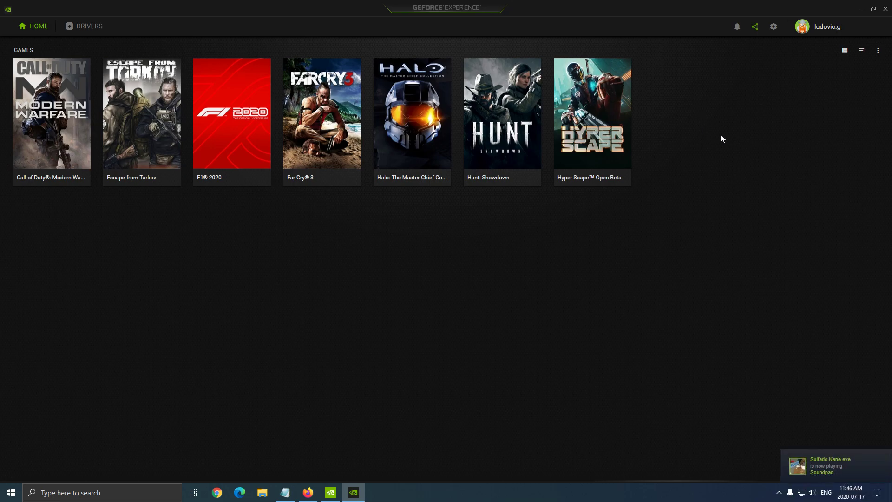
# Close GeForce Experience and check the hidden notification-area icons
pyautogui.click(885, 9)
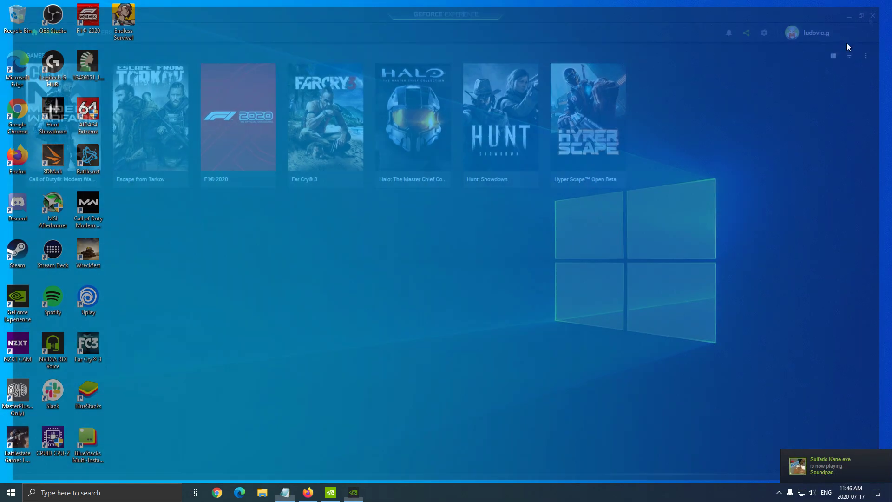
pyautogui.click(779, 492)
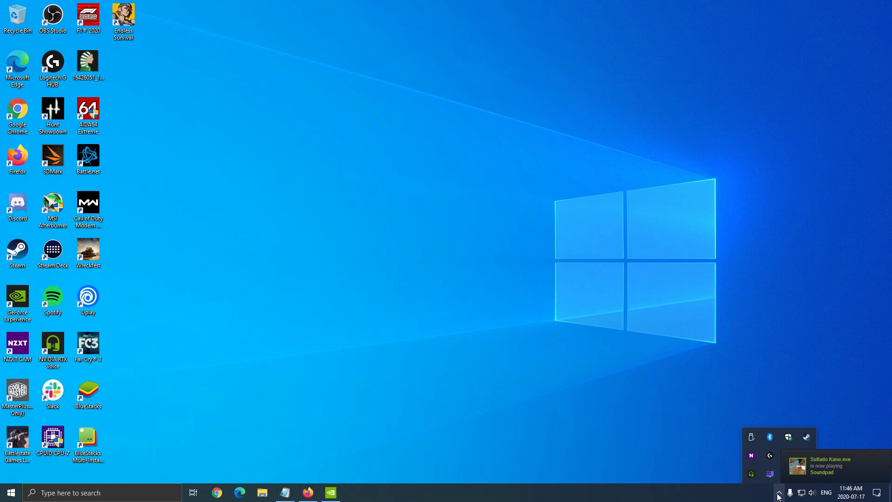
pyautogui.click(551, 326)
# Launch NVIDIA Control Panel from the desktop shortcut menu and go to Manage 3D settings
pyautogui.rightClick(417, 176)
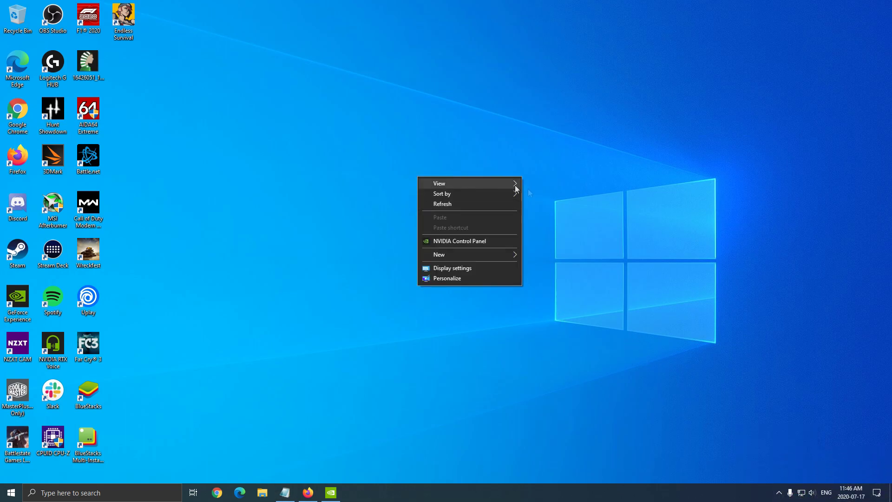
pyautogui.rightClick(346, 168)
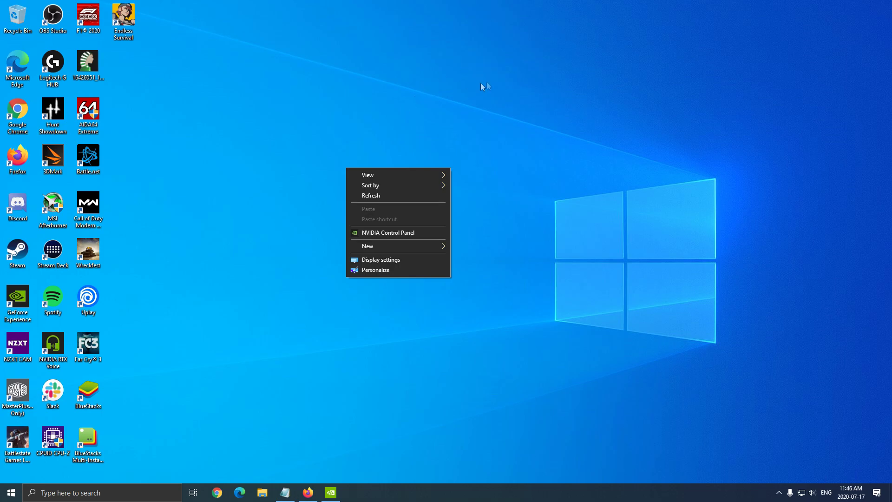
pyautogui.click(388, 234)
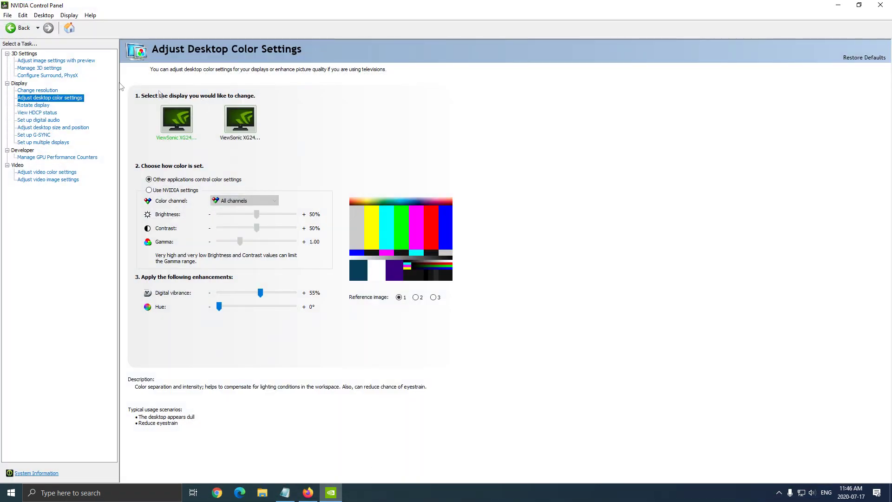
pyautogui.click(22, 60)
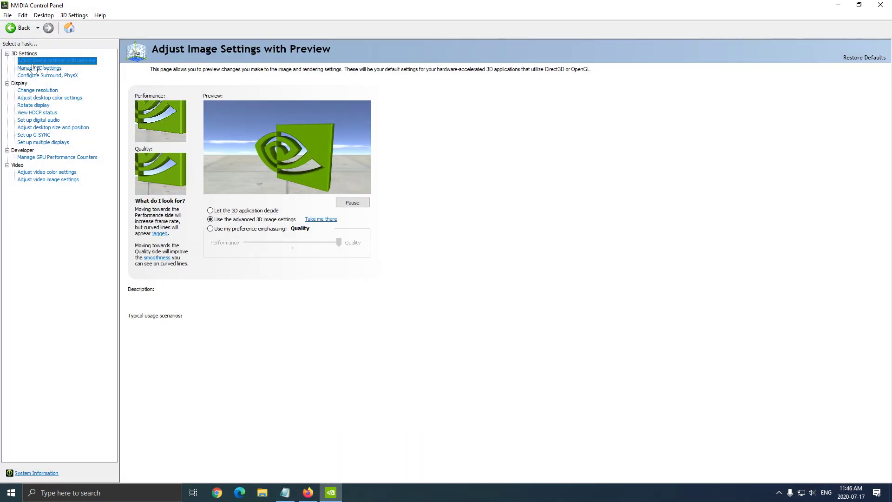
pyautogui.click(33, 68)
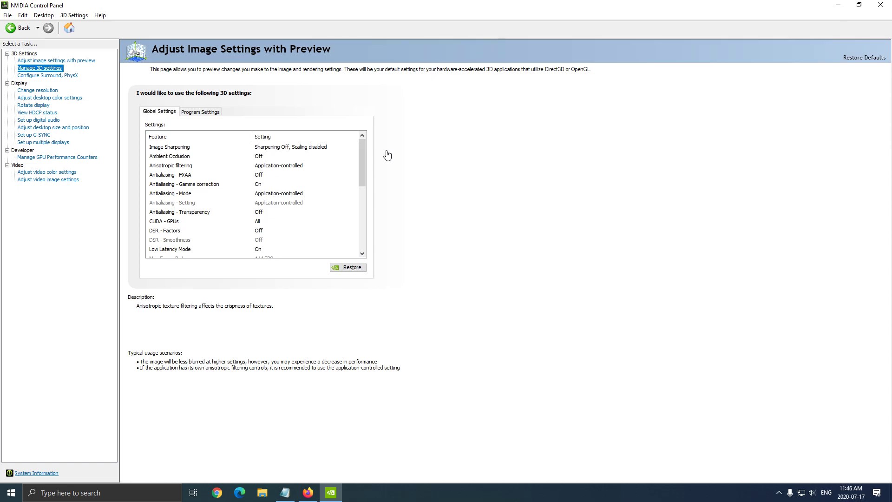
pyautogui.moveTo(360, 182)
pyautogui.mouseDown()
pyautogui.moveTo(361, 163)
pyautogui.moveTo(345, 186)
pyautogui.mouseUp()
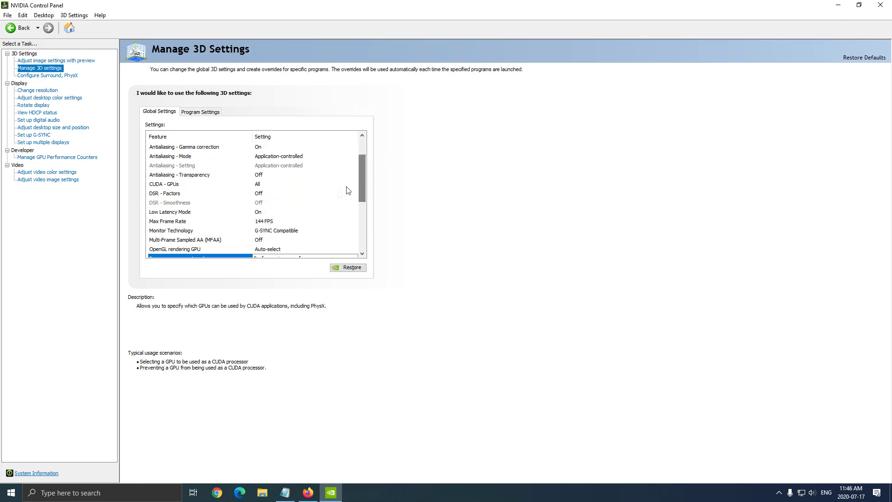
pyautogui.click(177, 214)
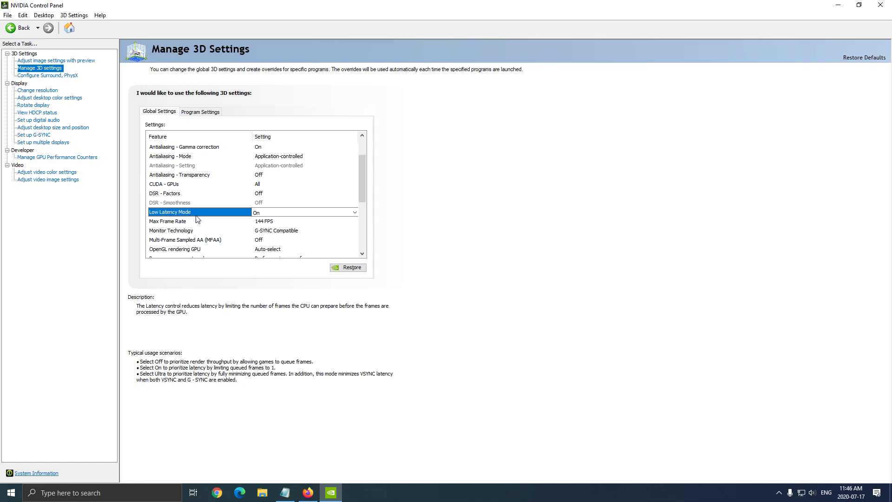
pyautogui.click(288, 213)
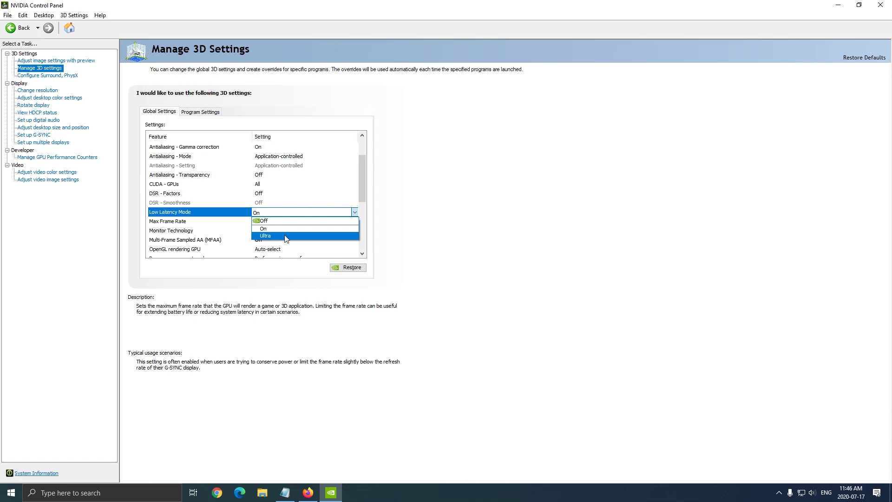
pyautogui.click(400, 208)
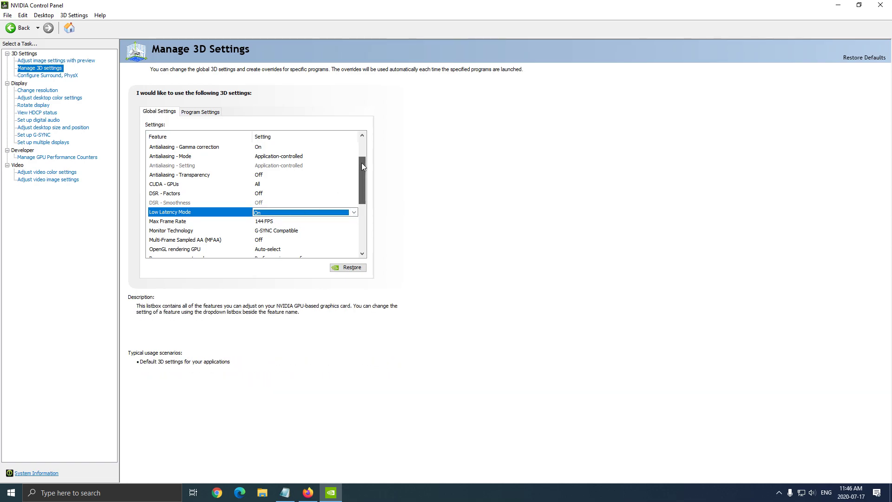
pyautogui.moveTo(361, 163); pyautogui.dragTo(361, 176)
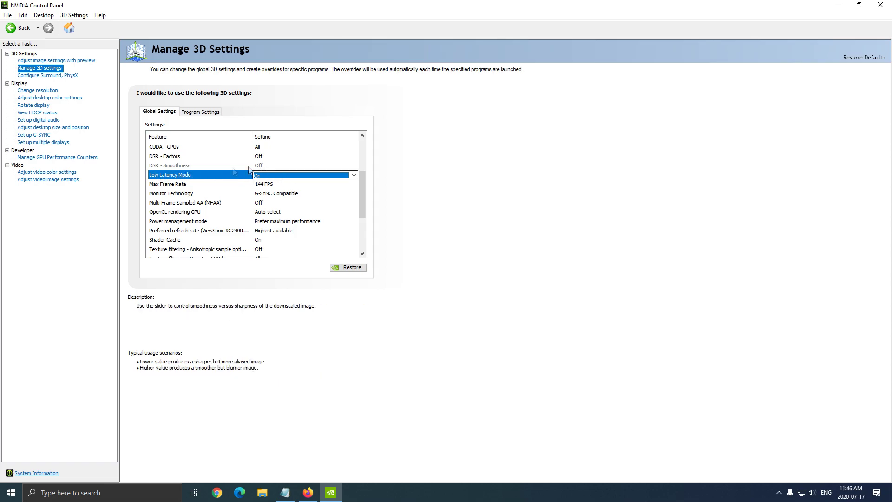
pyautogui.click(172, 186)
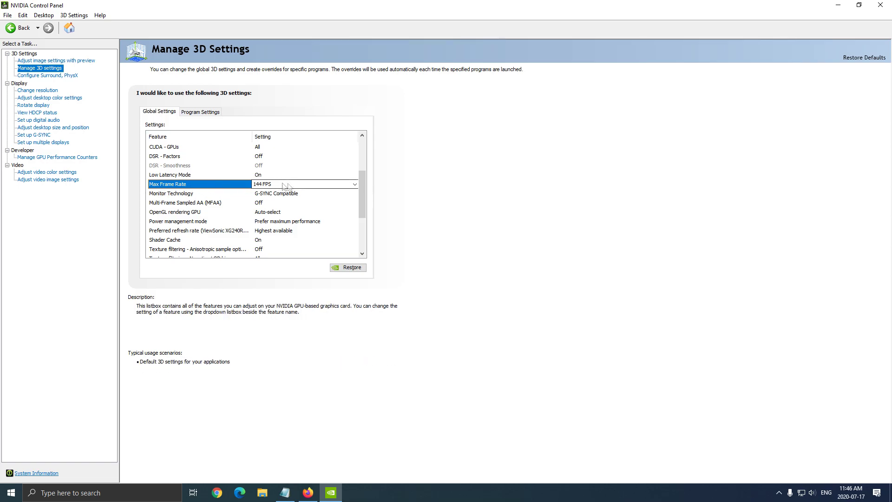
pyautogui.click(352, 185)
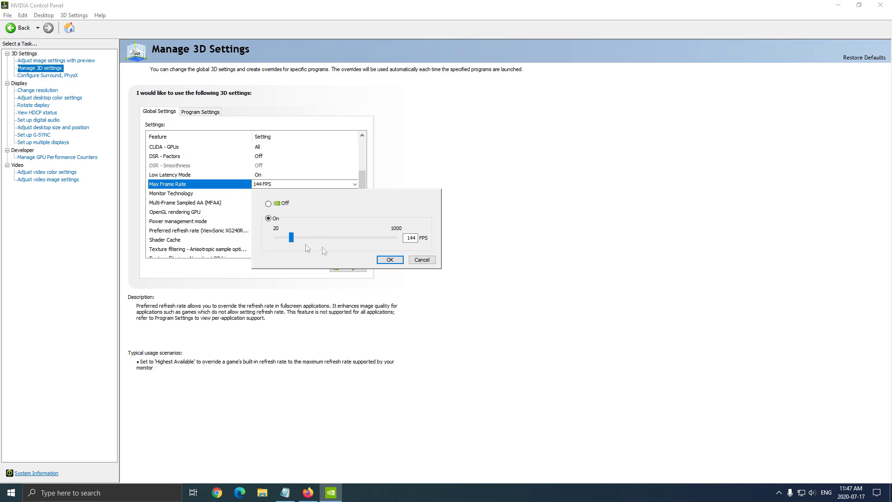
pyautogui.click(389, 260)
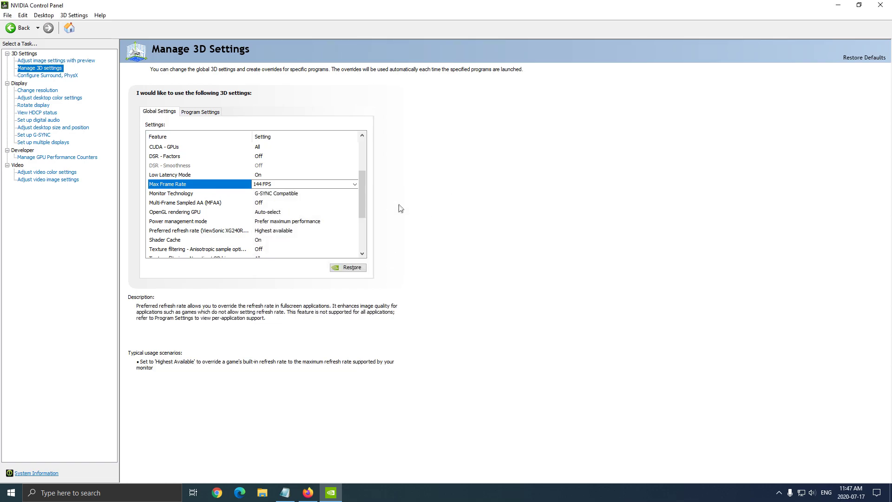
# Set Power management mode to Prefer maximum performance, then go to Display > Change resolution
pyautogui.click(205, 222)
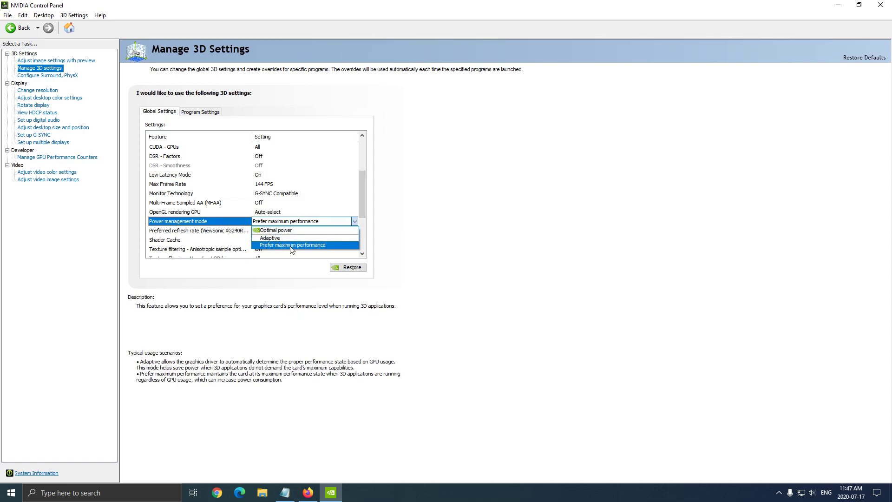
pyautogui.click(291, 245)
pyautogui.click(260, 222)
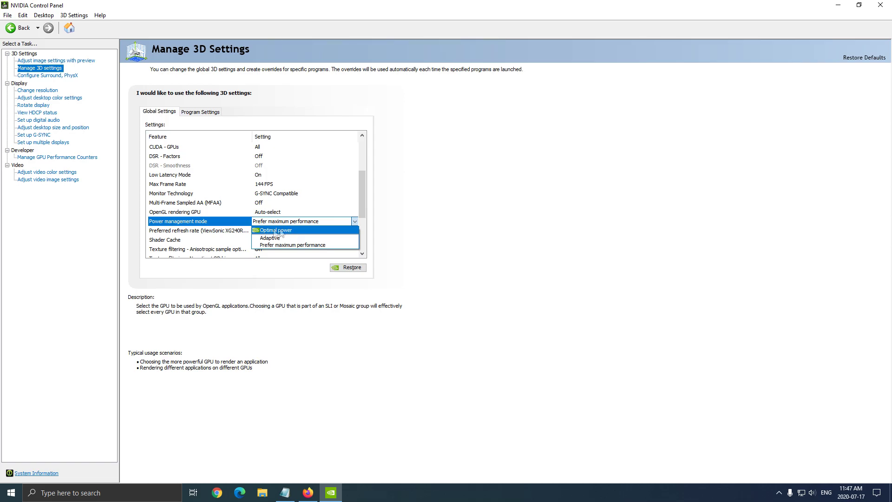
pyautogui.click(295, 245)
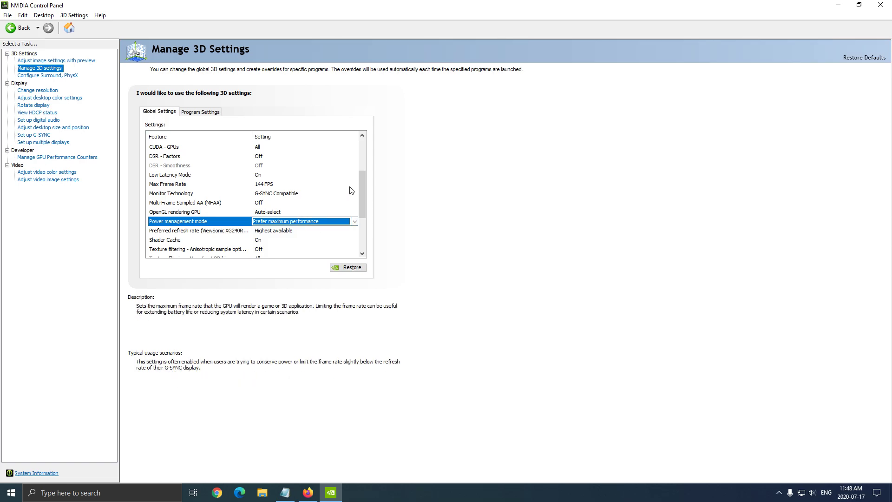
pyautogui.moveTo(363, 184); pyautogui.dragTo(366, 227)
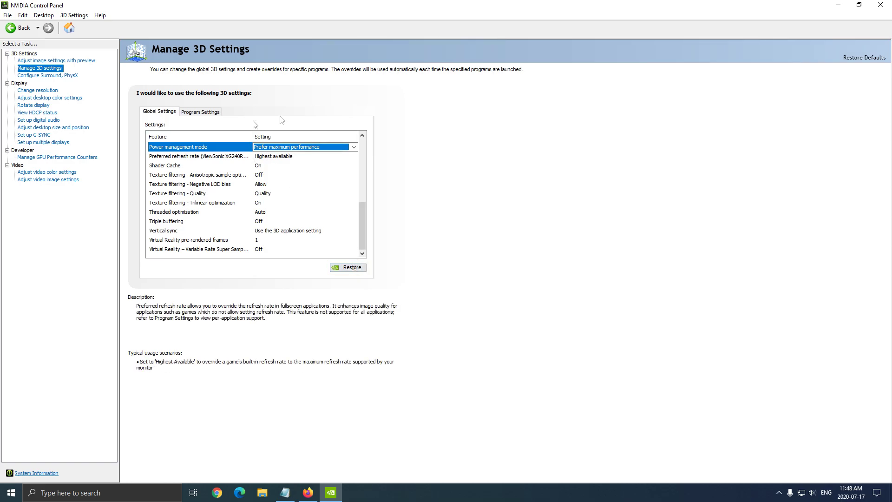
pyautogui.moveTo(361, 235); pyautogui.dragTo(360, 174)
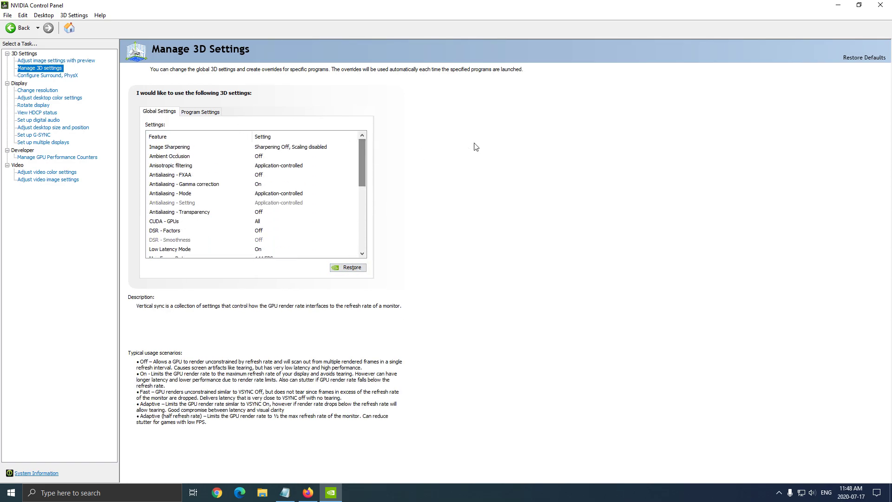
pyautogui.click(38, 90)
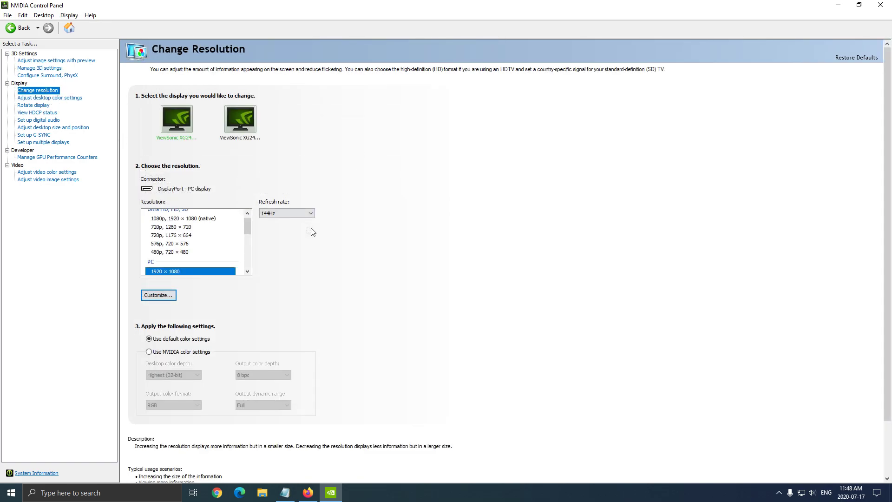
# Keep the 1920 × 1080 display's refresh rate at 144Hz, then go to Adjust desktop color settings
pyautogui.scroll(2, 246, 228)
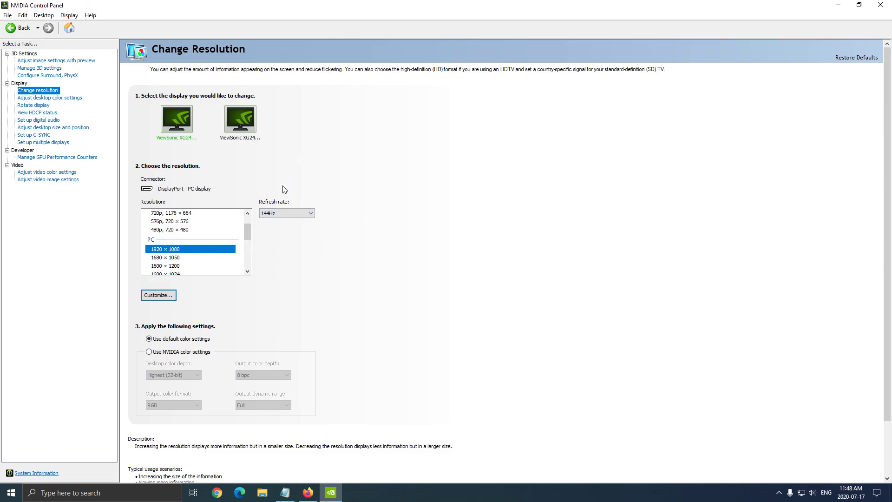
pyautogui.scroll(-1, 249, 235)
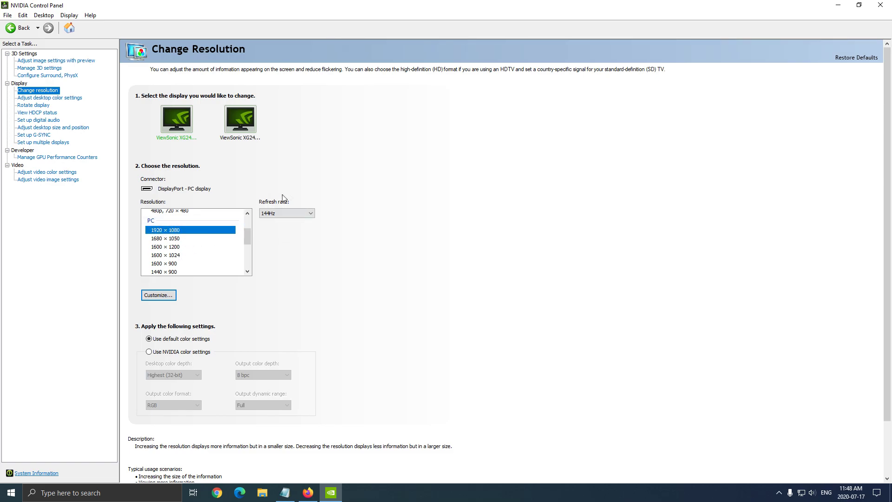
pyautogui.click(296, 213)
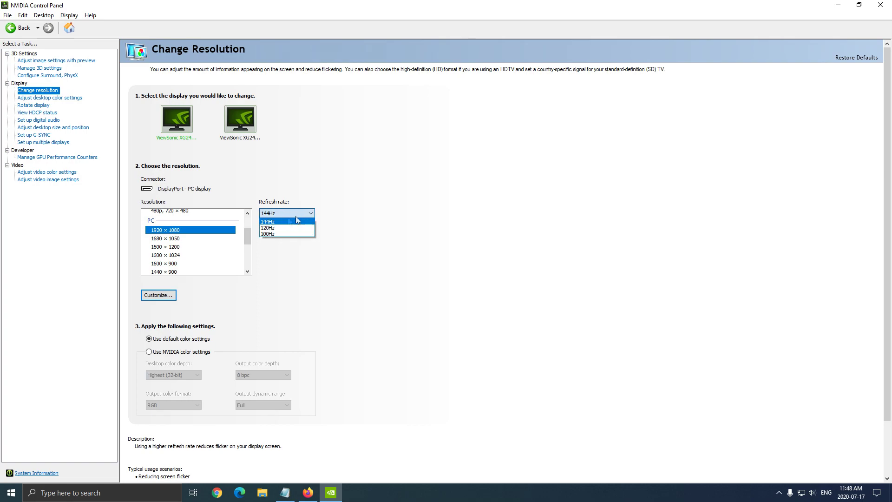
pyautogui.click(267, 222)
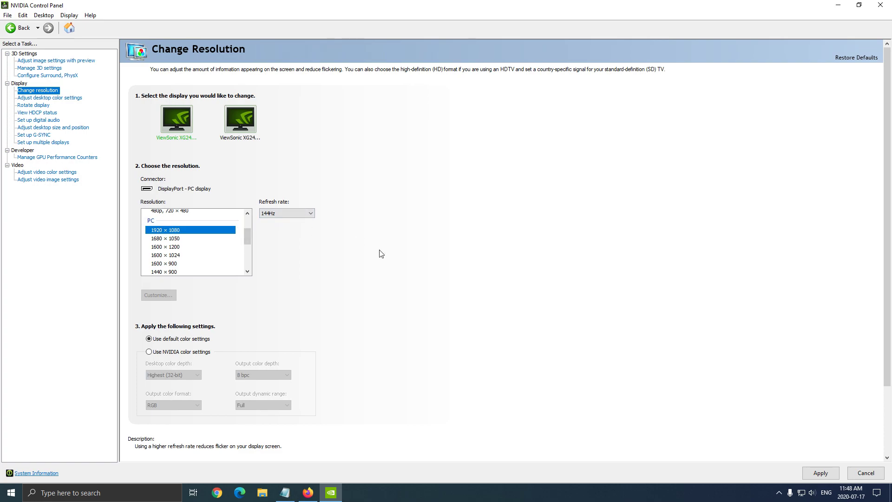
pyautogui.click(50, 97)
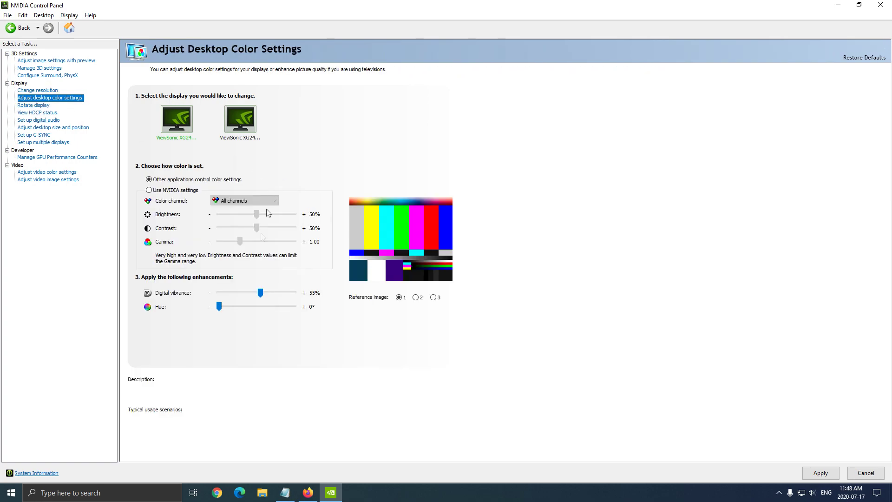
pyautogui.moveTo(167, 298)
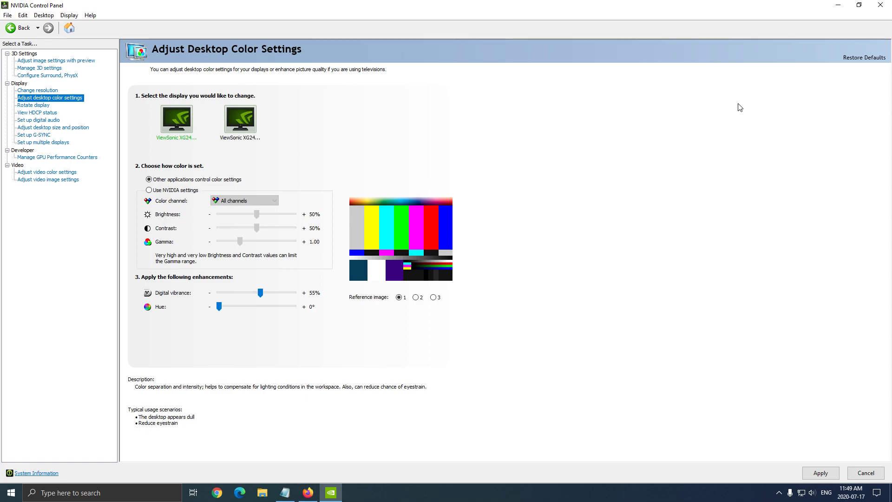
# Minimize NVIDIA Control Panel and open Windows Graphics settings by searching 'gpu'
pyautogui.click(836, 6)
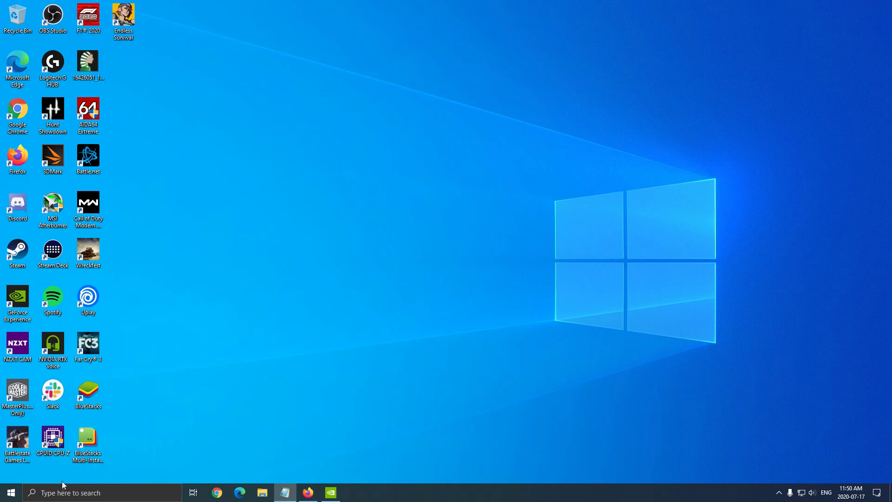
pyautogui.click(107, 492)
pyautogui.write('gpu')
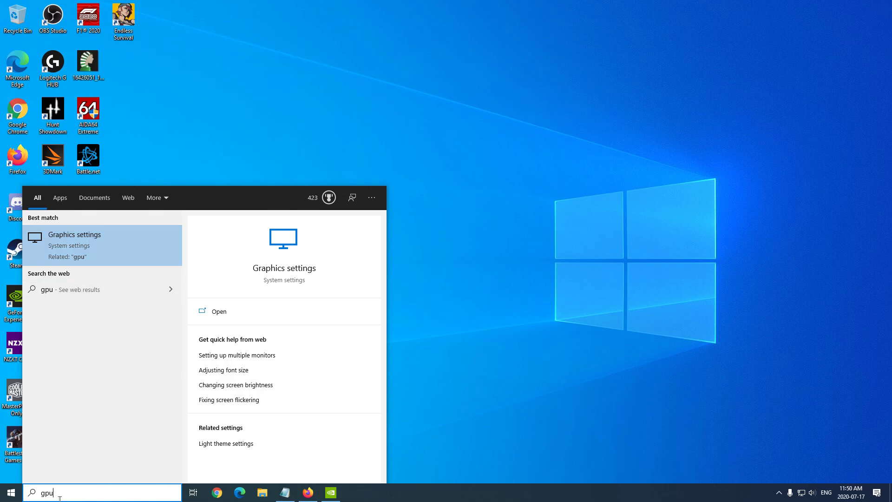
pyautogui.click(86, 230)
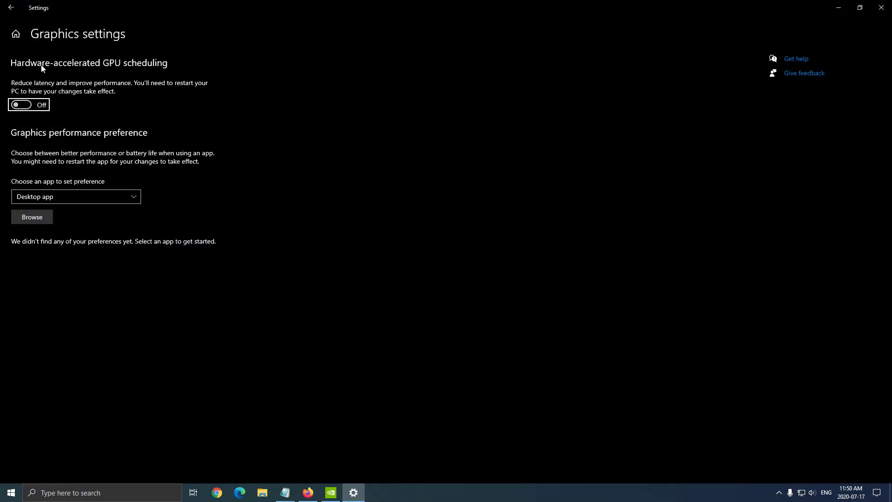
# Switch Hardware-accelerated GPU scheduling On and close Settings
pyautogui.click(45, 107)
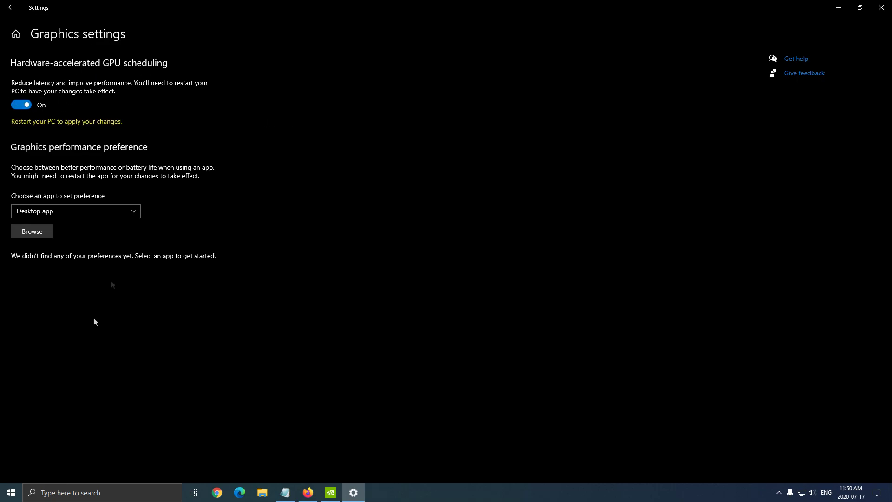
pyautogui.click(11, 492)
pyautogui.click(462, 333)
pyautogui.click(881, 8)
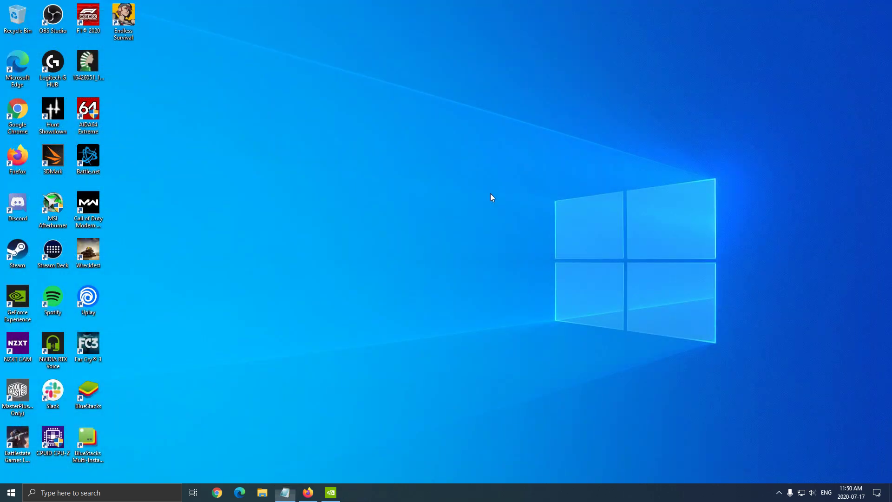